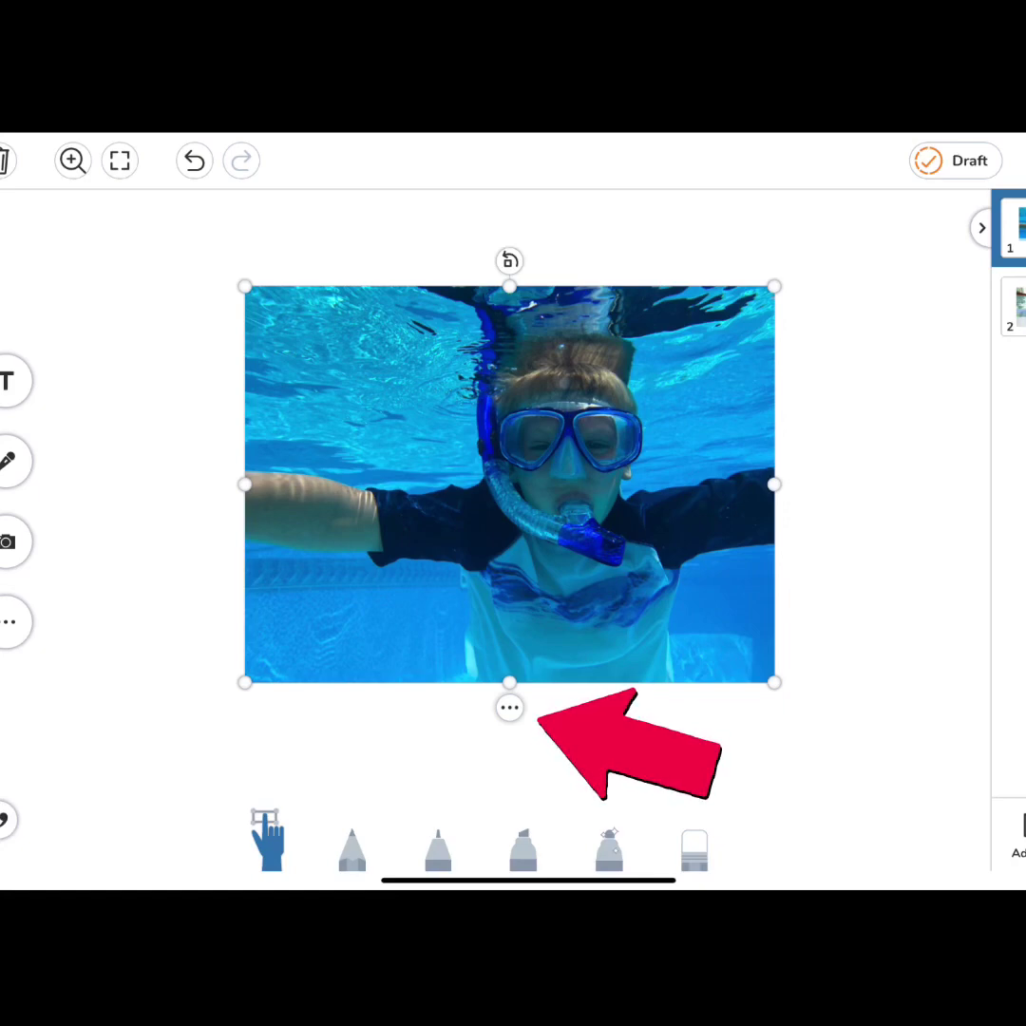
Open the options menu for the snorkeling photo on page 1.
click(509, 707)
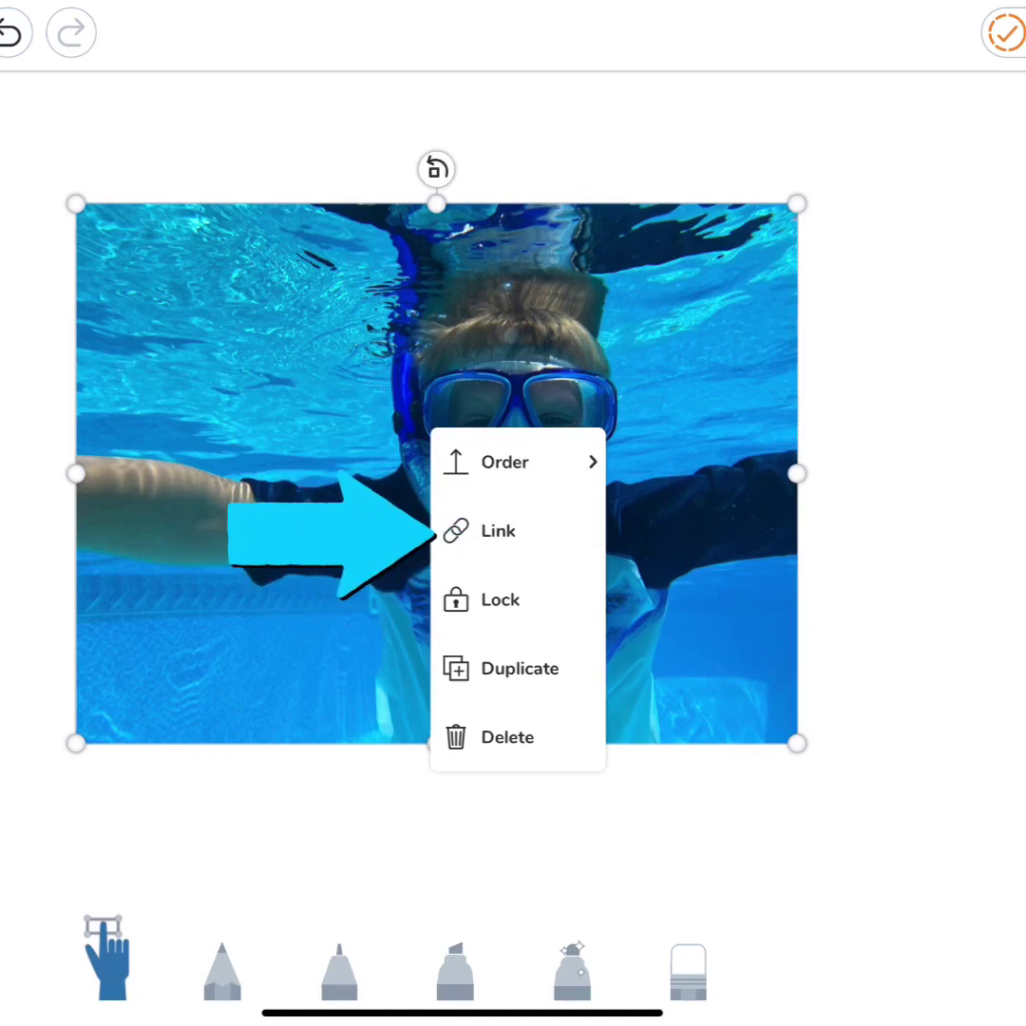
Choose Link from the snorkeling photo's options menu.
click(498, 530)
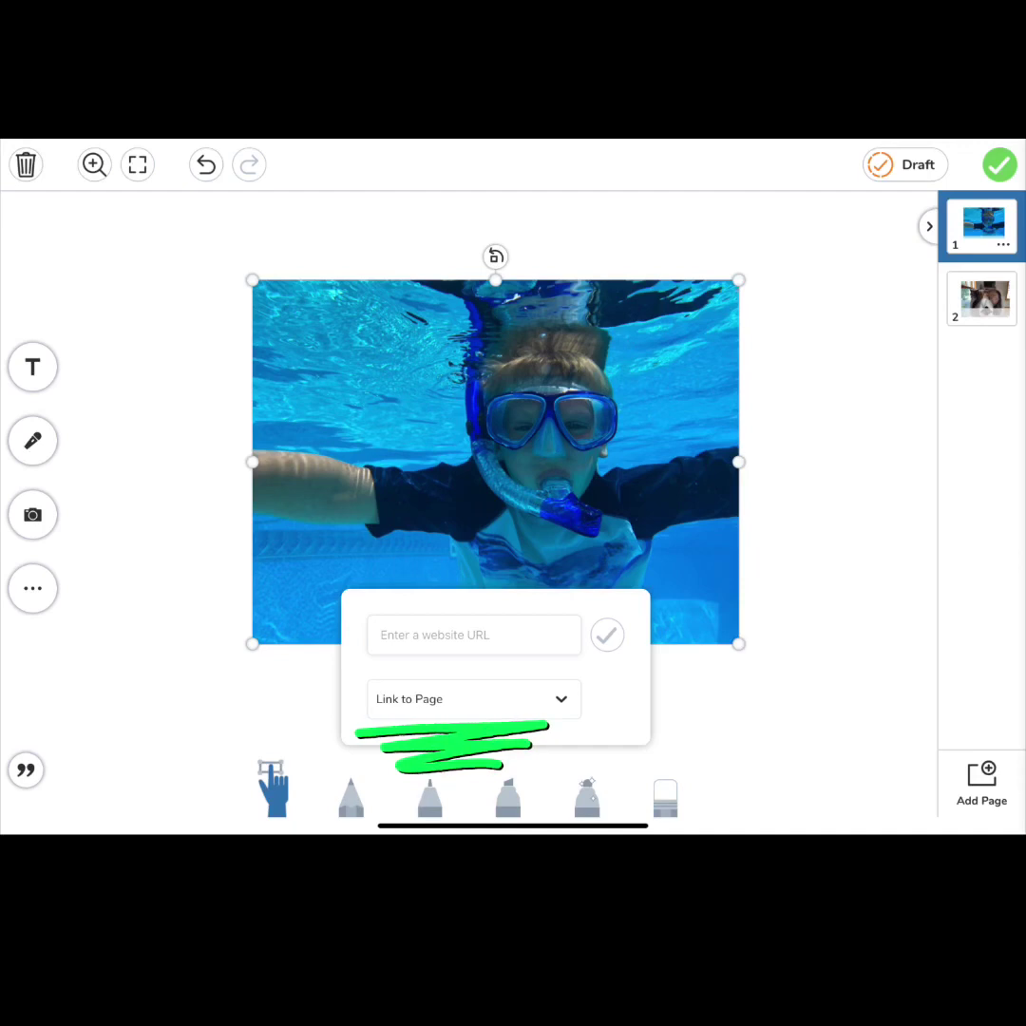
Expand the Link to Page dropdown to show Next and Page 2.
click(473, 698)
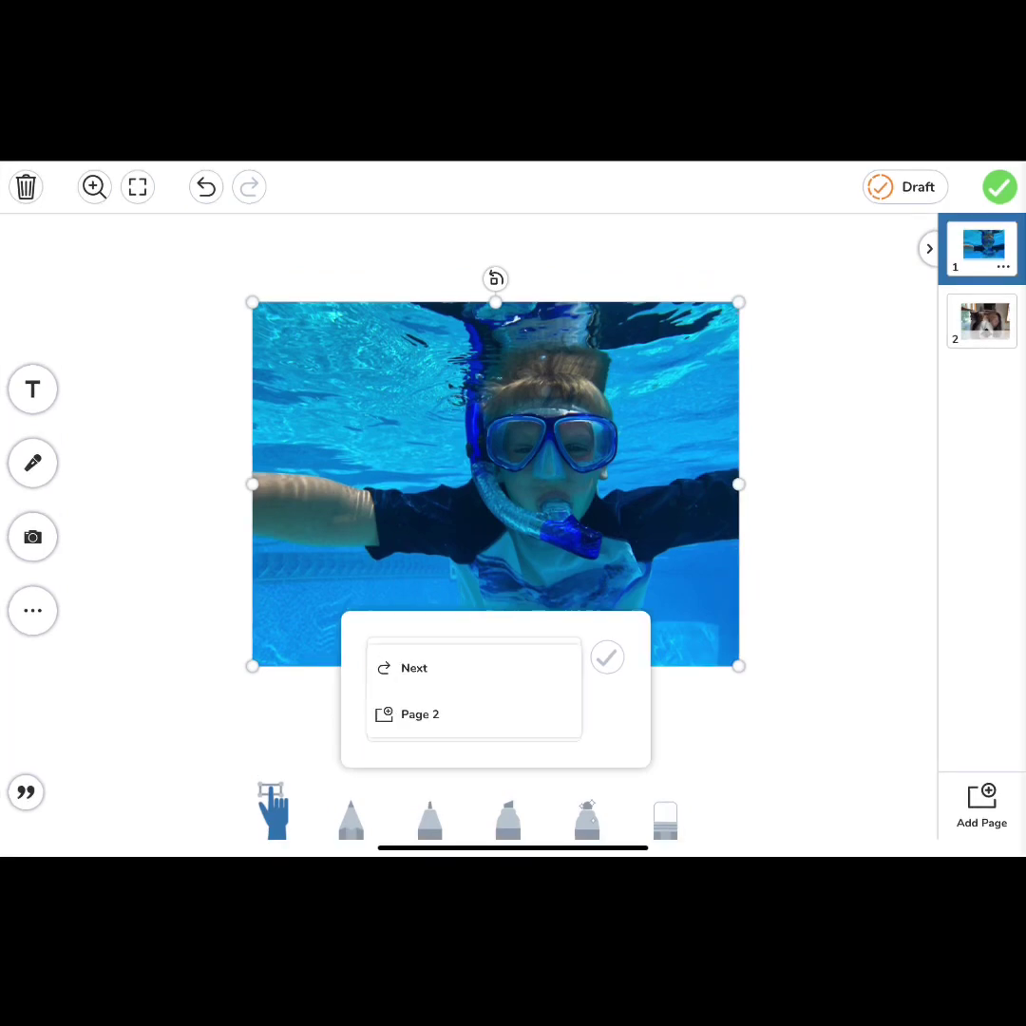